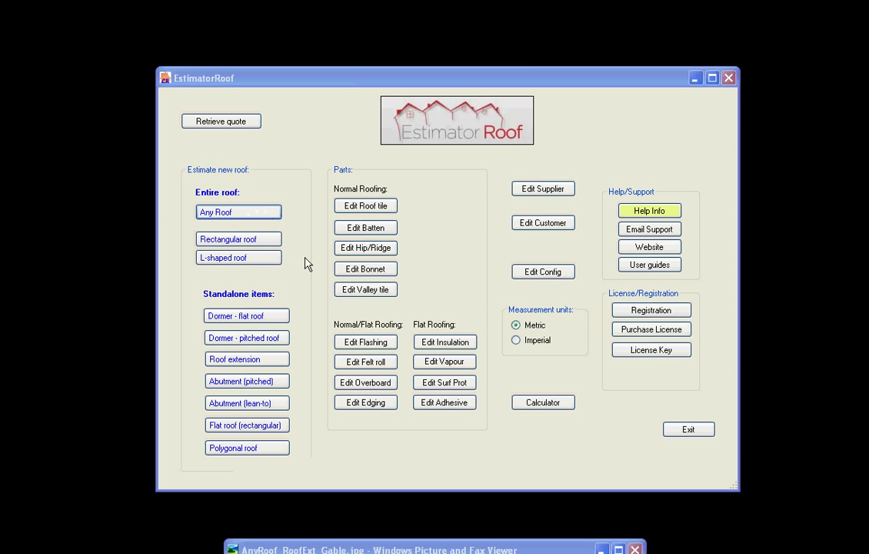
- Bring the AnyRoof_RoofExt_Gable.jpg drawing up over the estimator to view the gable extension
drag(397, 548, 635, 20)
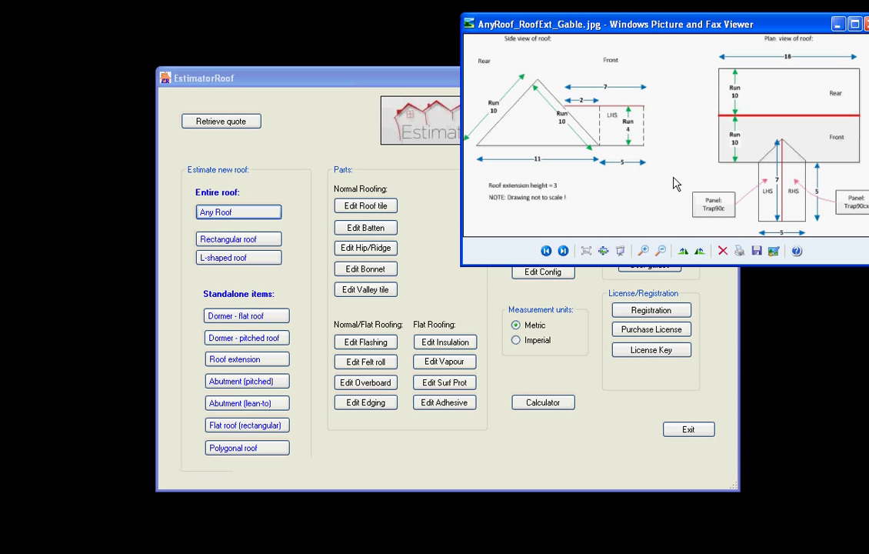
- Put the drawing away and start a new Any roof estimate with a TRAP90_C first panel
click(838, 26)
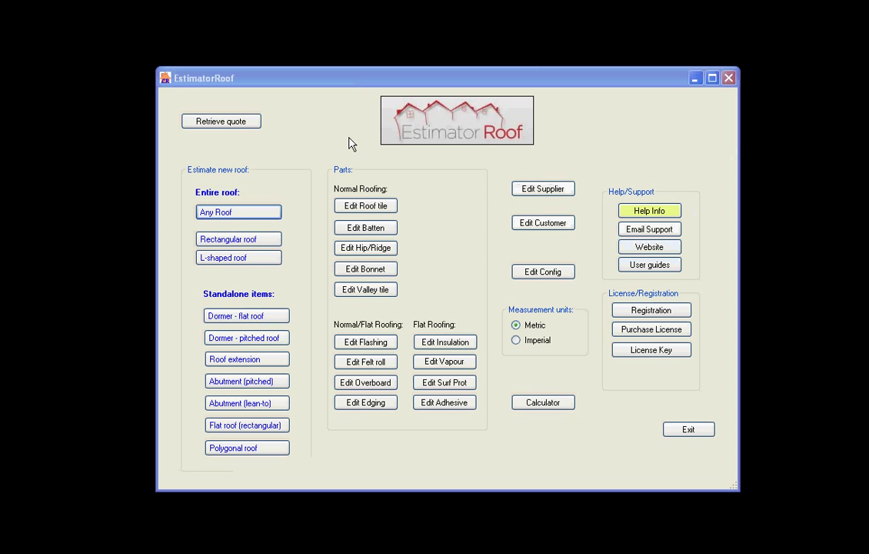
click(238, 212)
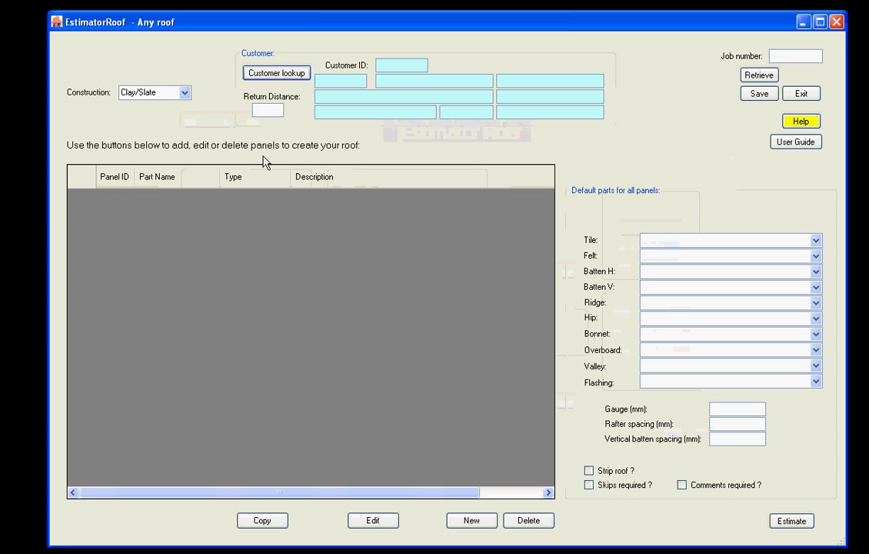
click(477, 524)
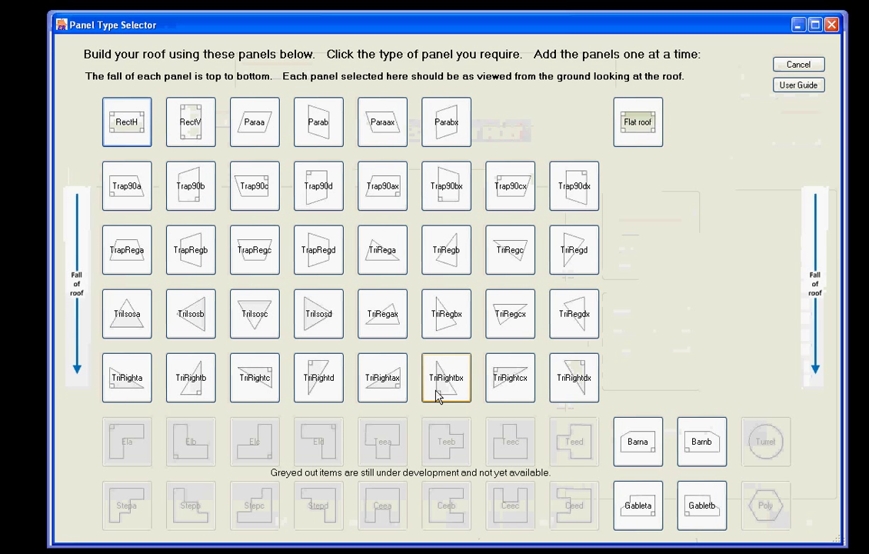
click(259, 196)
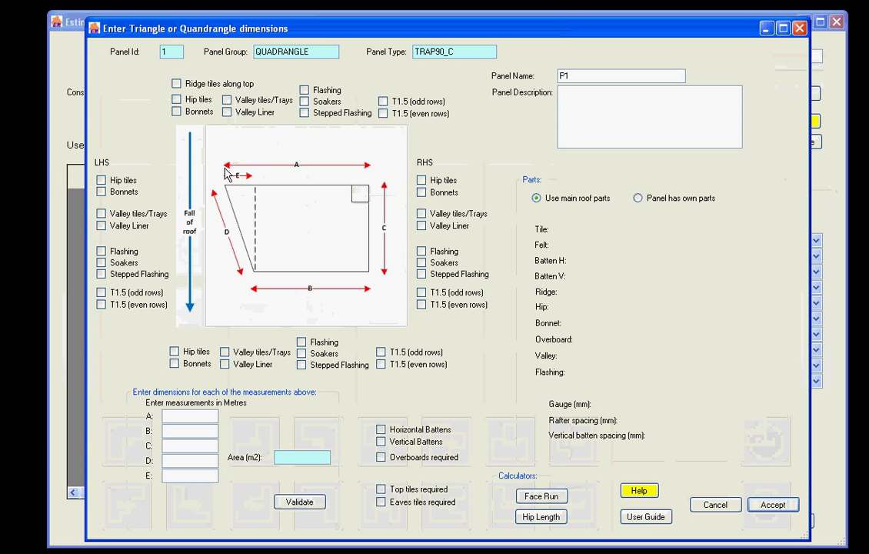
- Give panel 1 dimensions A 7, B 5, C 4, E 2 with ridge tiles, name it LHS, and accept
click(175, 416)
text(7)
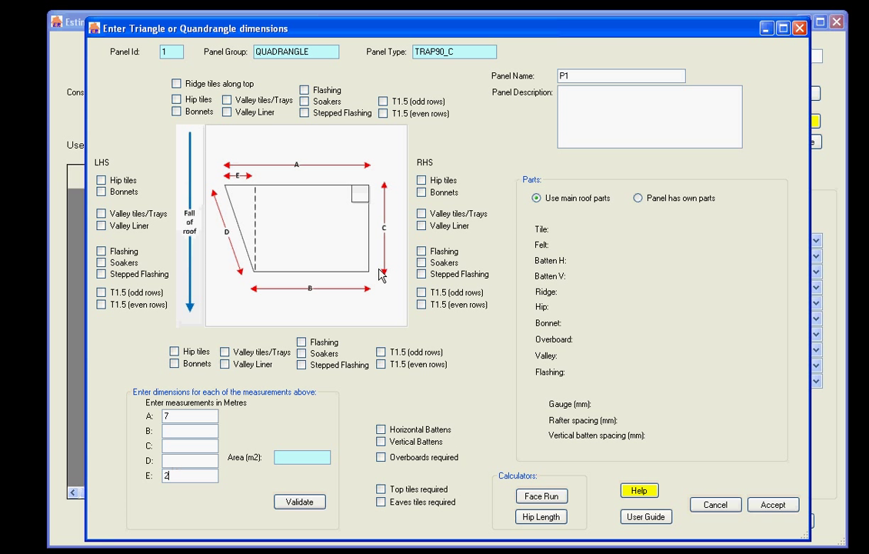
click(195, 444)
text(5)
click(189, 83)
double_click(577, 73)
click(773, 503)
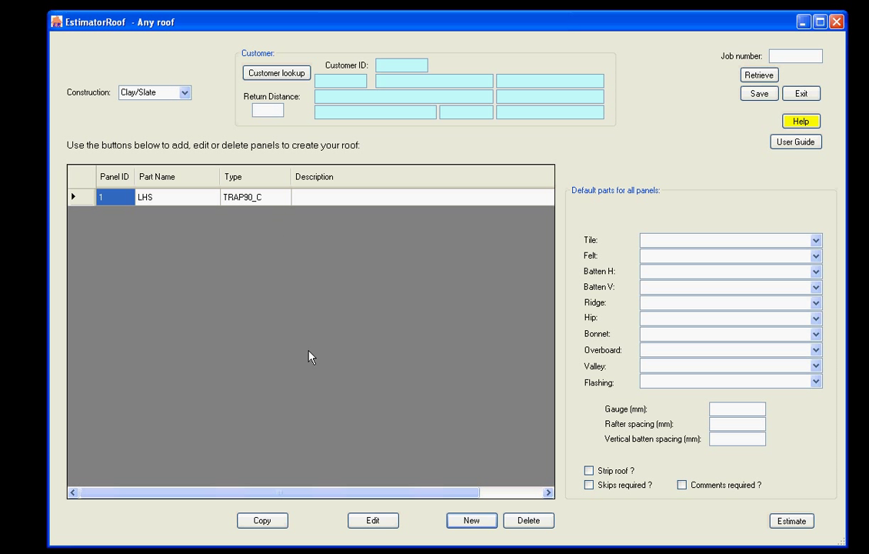
- Add a second panel of type TRAP90_CX named RHS
click(471, 522)
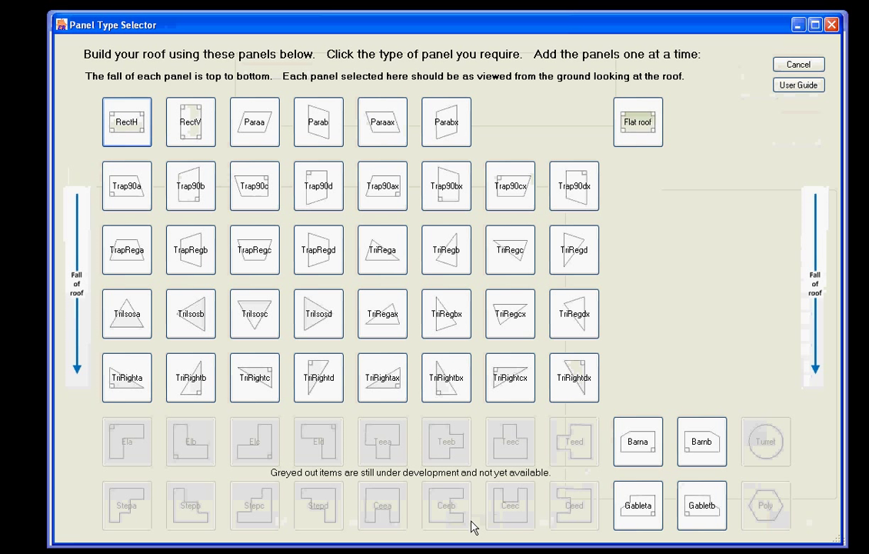
click(508, 190)
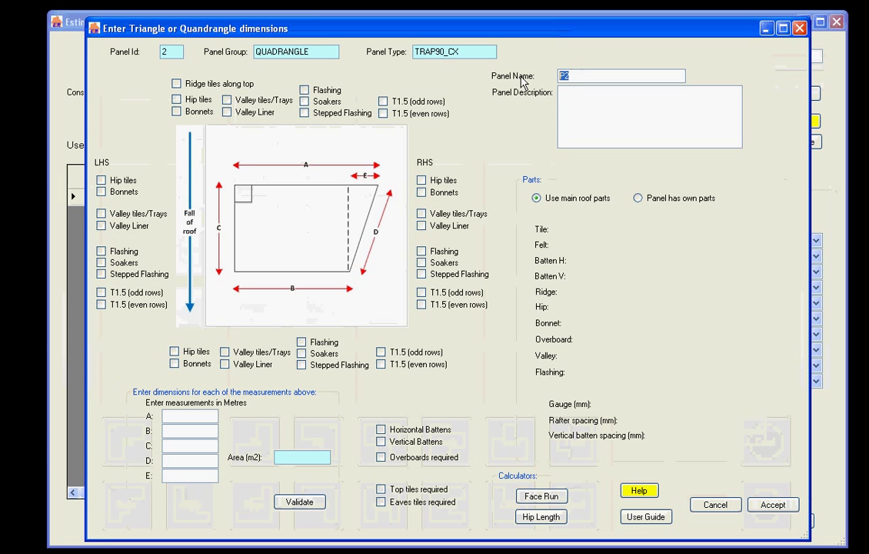
text(RHS)
- Enter RHS measurements A 7, B 5, C 4, E 2, validate to get D 4.472, and accept
click(196, 417)
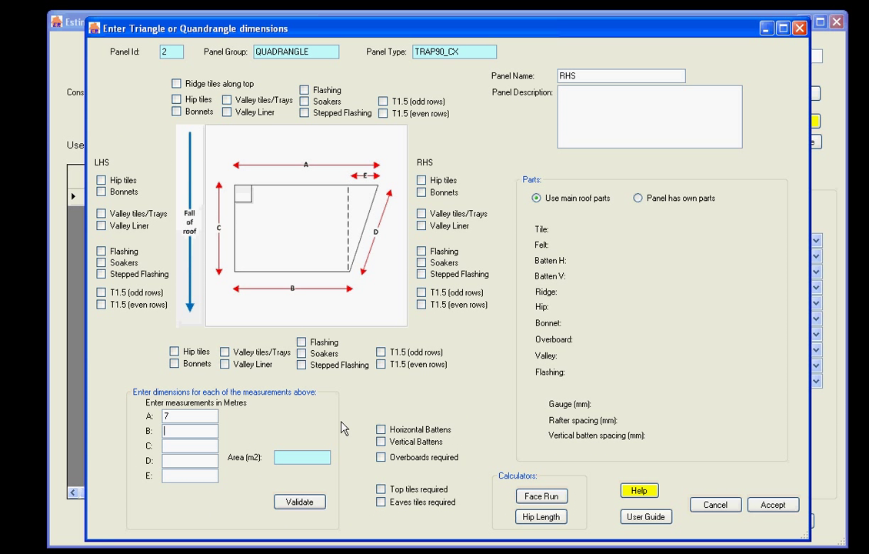
text(5)
click(182, 446)
text(4)
click(176, 476)
text(2)
click(302, 502)
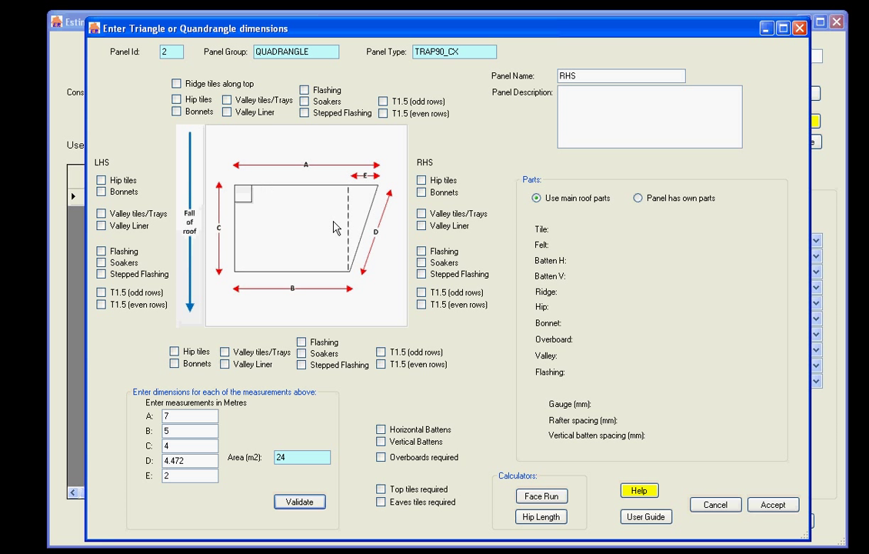
click(774, 505)
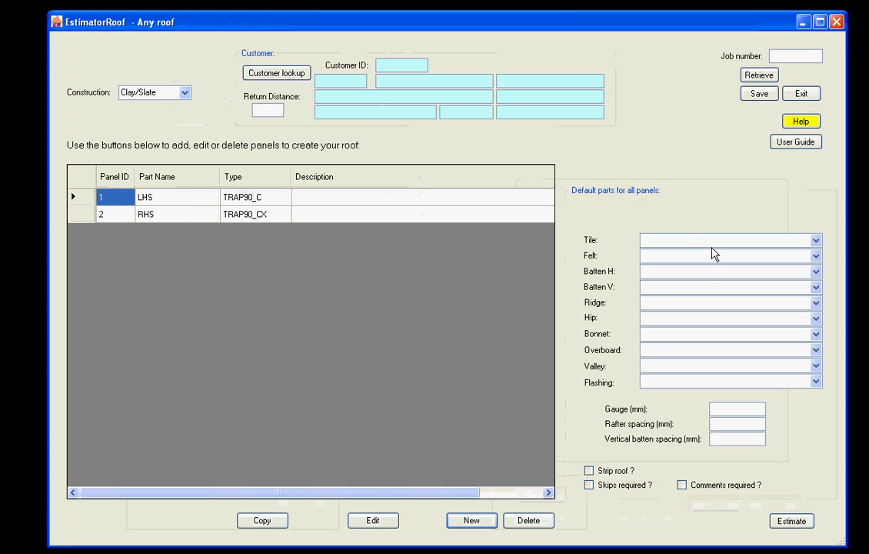
- Choose Decra Classic tiles, Buildfix Daltex felt, 19 x 38mm battens and Decra Classic B-Ridge/Hip ridge
click(815, 240)
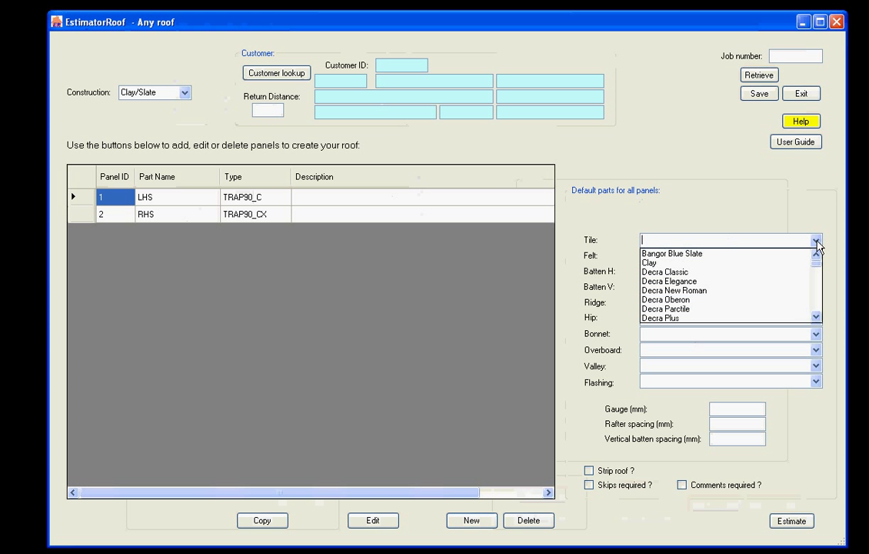
click(687, 272)
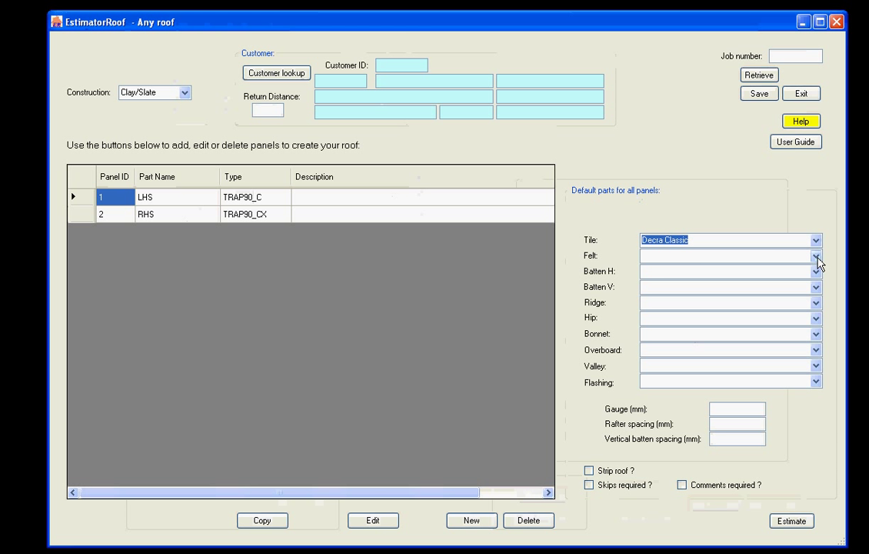
click(816, 255)
click(692, 266)
click(816, 270)
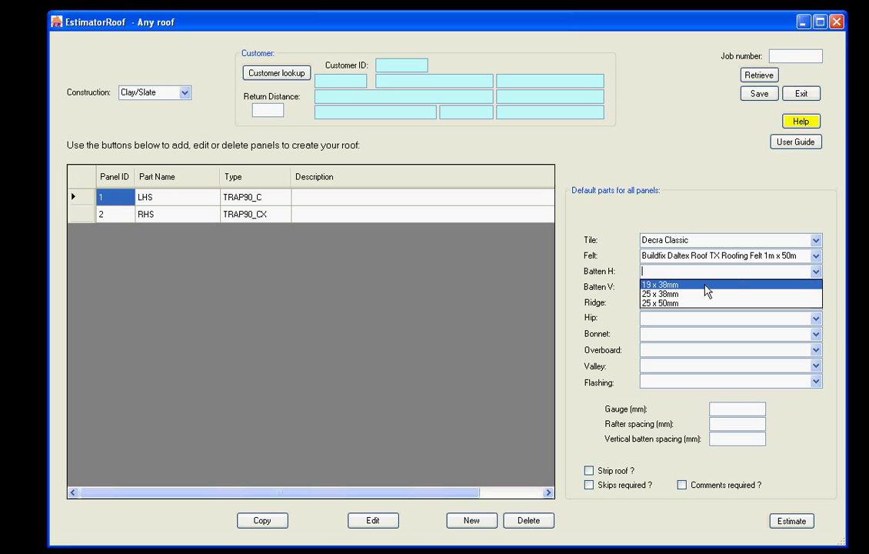
click(705, 285)
click(811, 302)
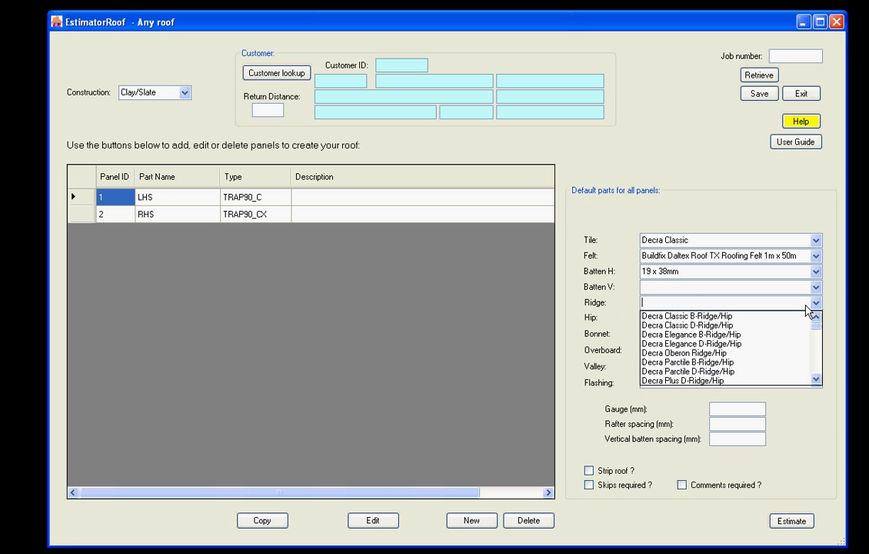
click(676, 310)
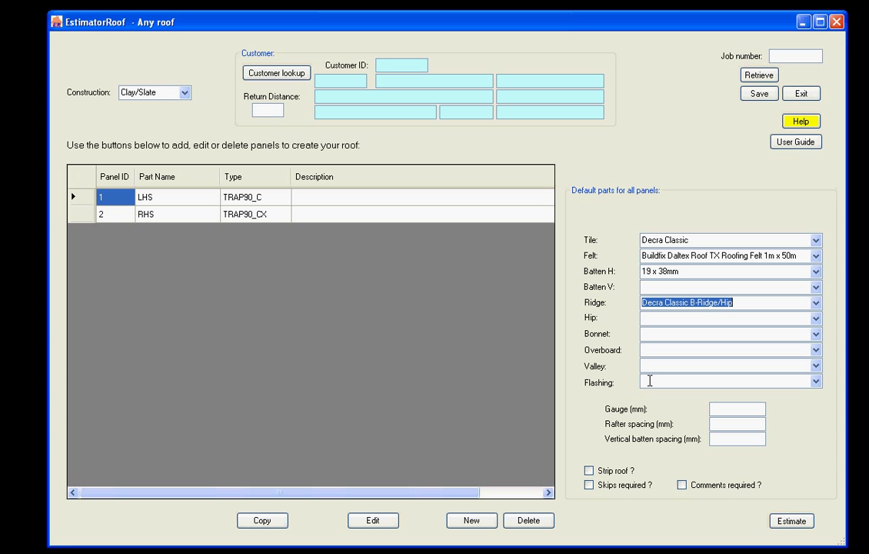
- Set batten gauge 100 and rafter spacing 400, and mark skips as required
click(731, 408)
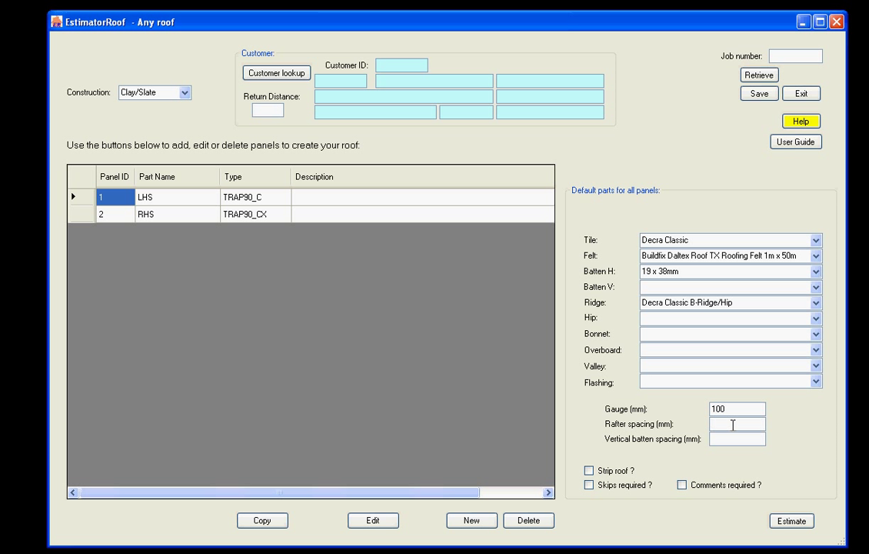
click(732, 424)
text(400)
click(590, 487)
- Calculate the estimate and select the labour VAT percentage in the results
click(790, 521)
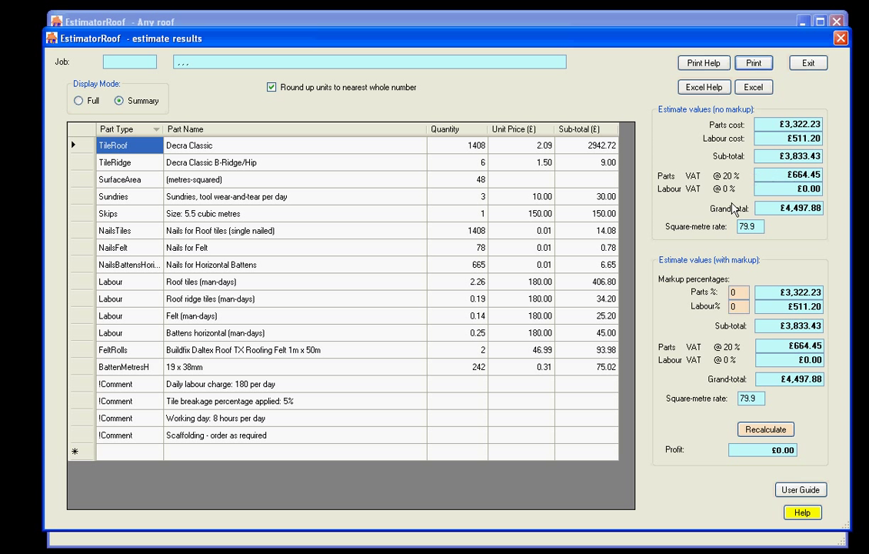
double_click(724, 189)
- Confirm the LHS panel keeps the main roof parts, re-estimate at £4,497.88, and export to Excel
click(808, 63)
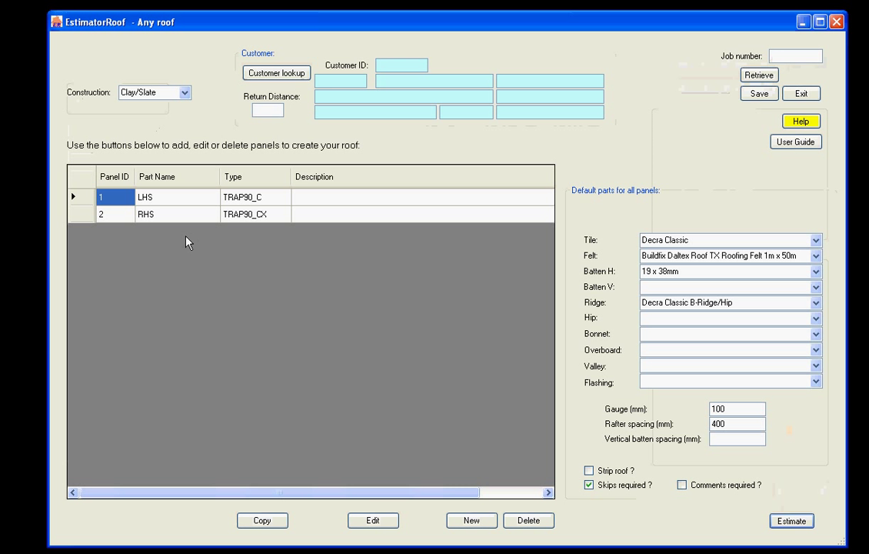
double_click(197, 206)
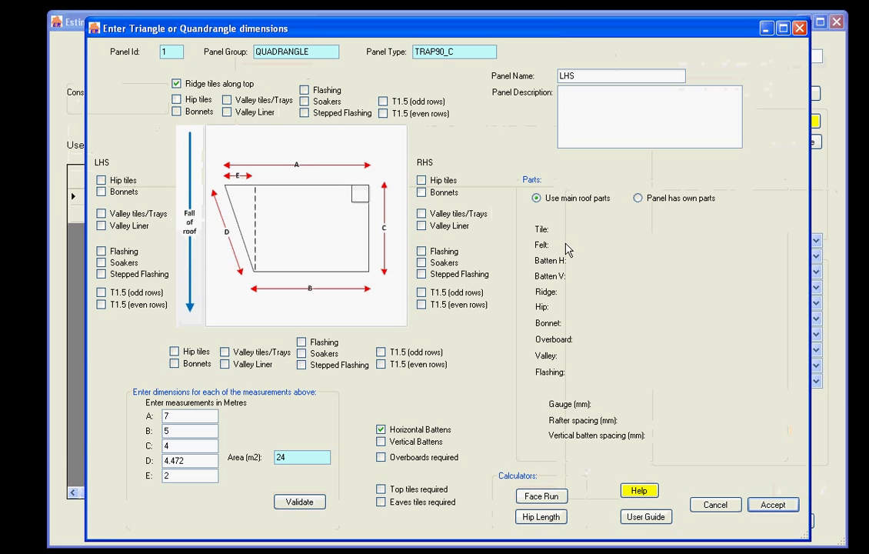
click(648, 202)
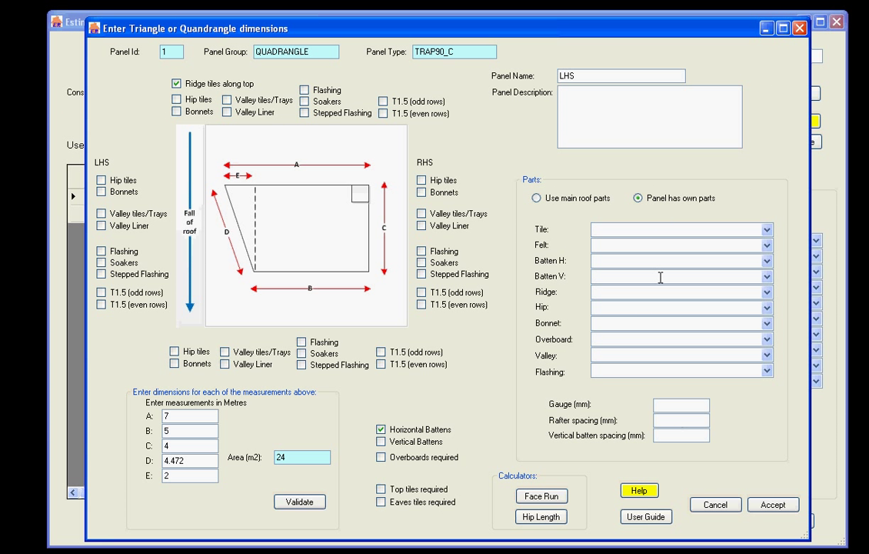
click(536, 198)
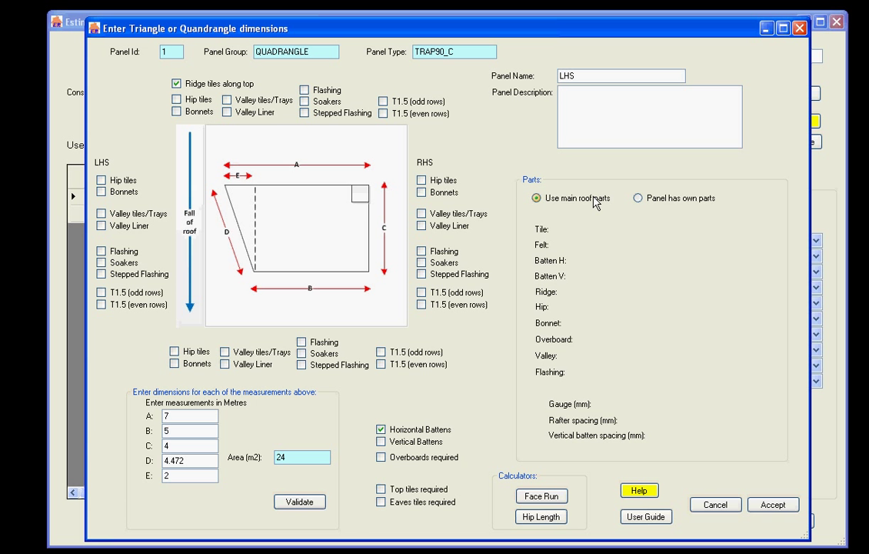
click(773, 504)
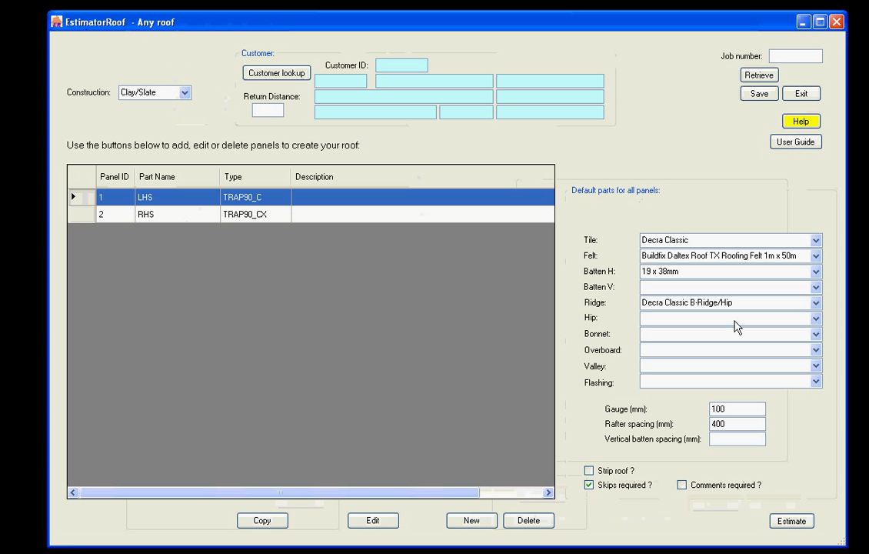
click(784, 523)
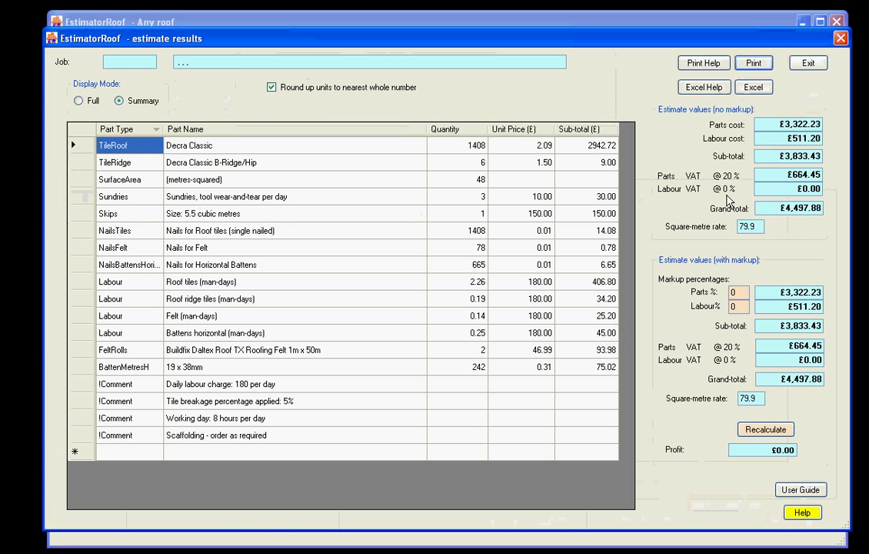
click(754, 87)
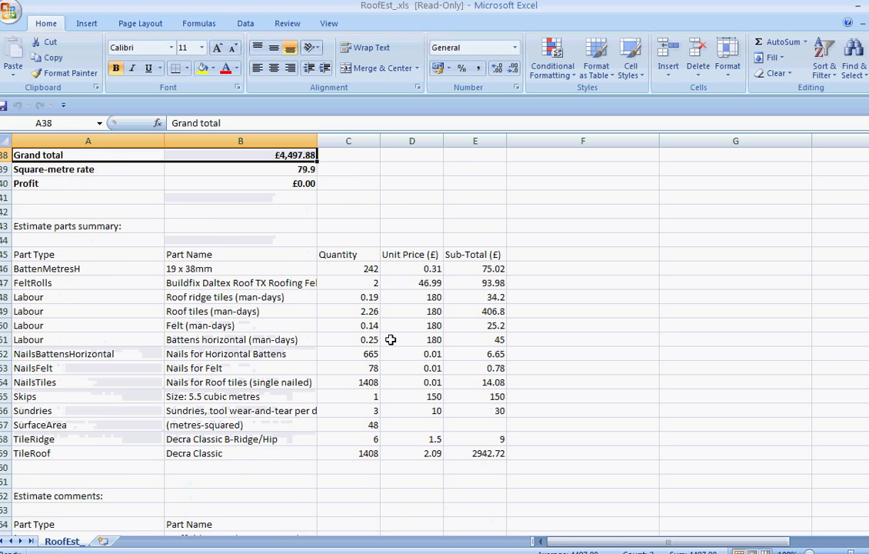
- Review the RoofEst_xls sheet, close Excel without saving, and exit the estimate results
scroll(393, 331, up, 6)
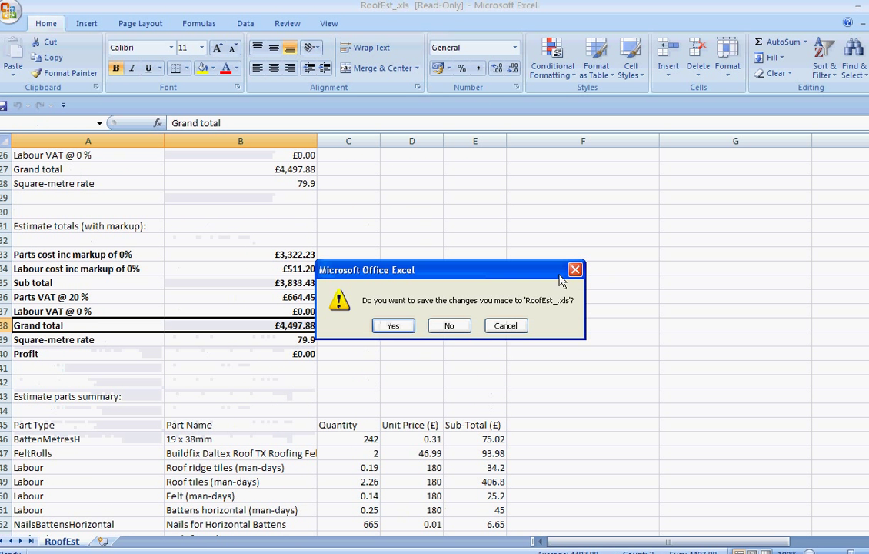
click(449, 325)
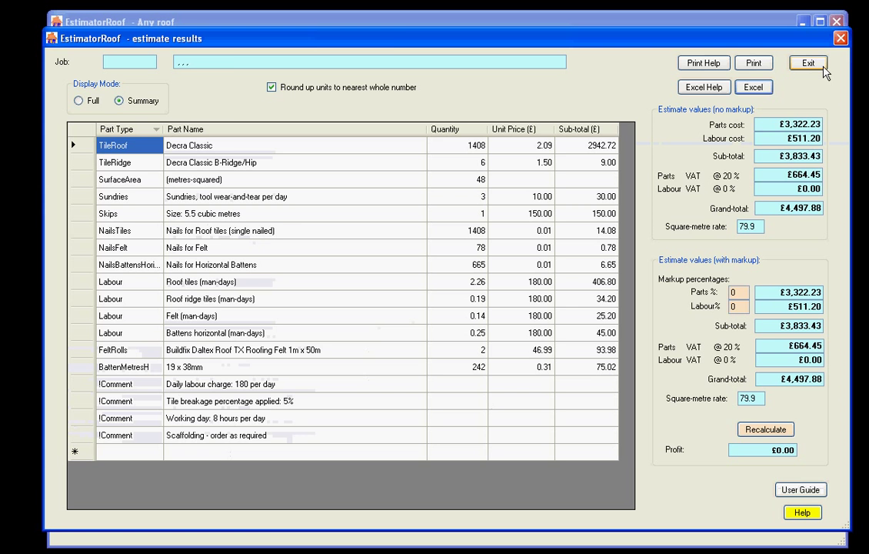
click(820, 66)
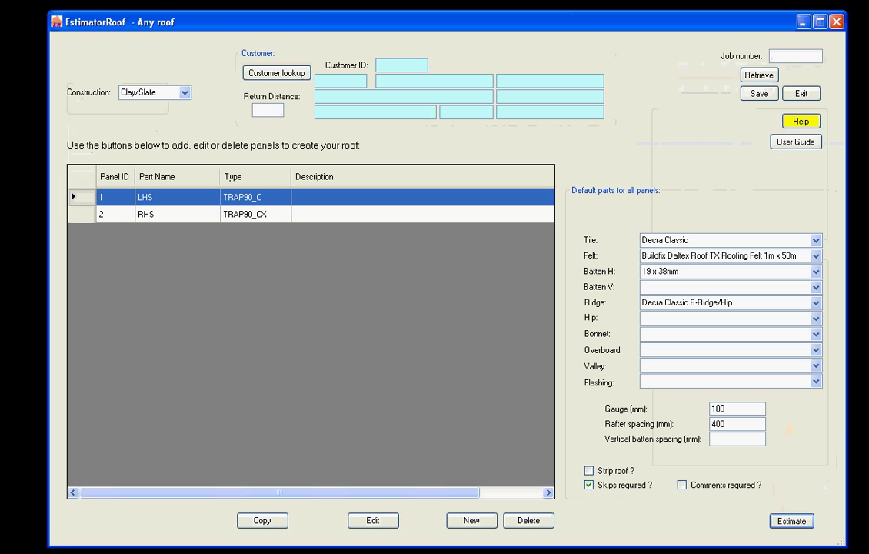